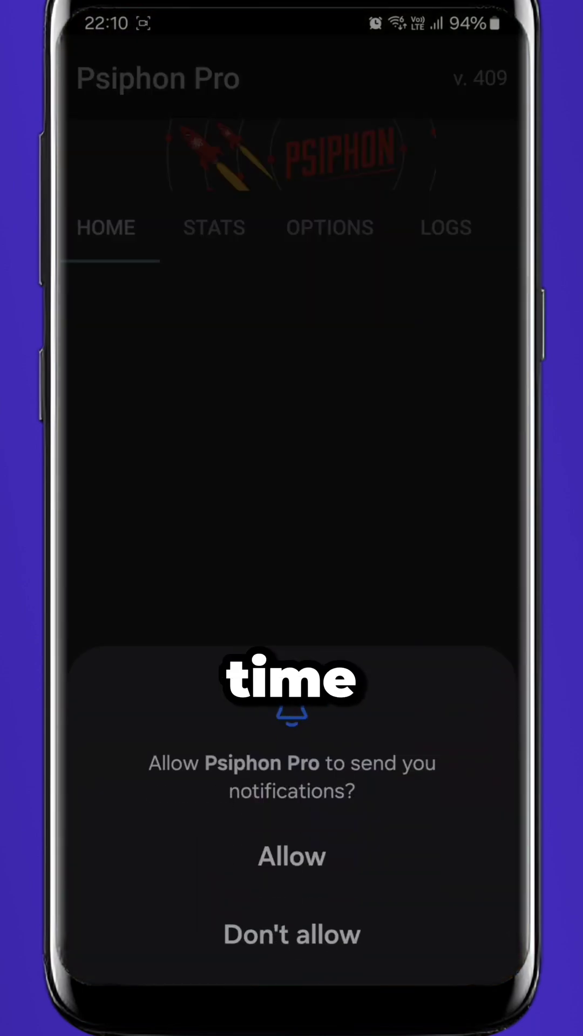
# Step: Answer the notification permission prompt and accept the data collection disclosure
pyautogui.click(292, 856)
pyautogui.scroll(-1, 291, 518)
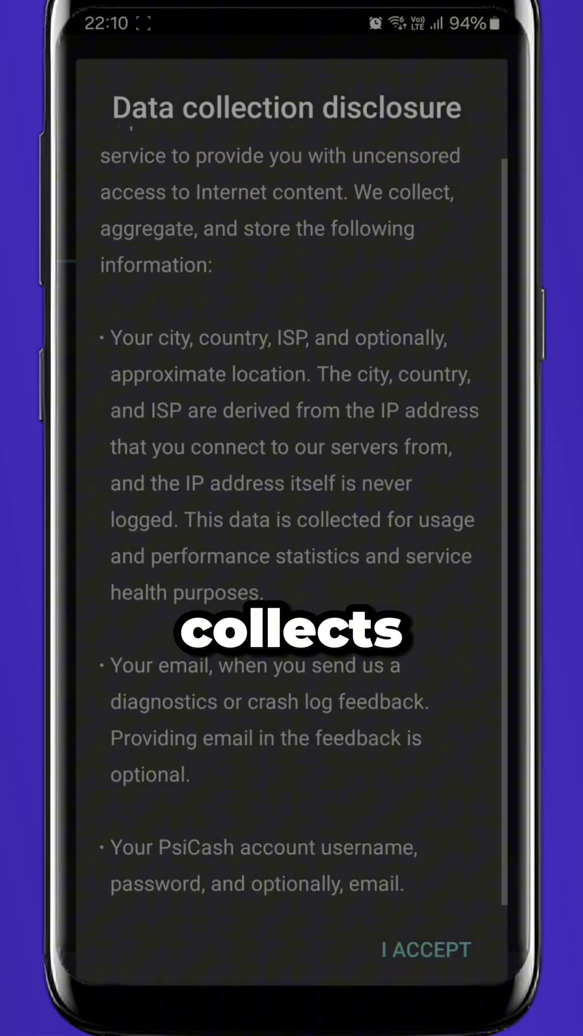
pyautogui.click(426, 949)
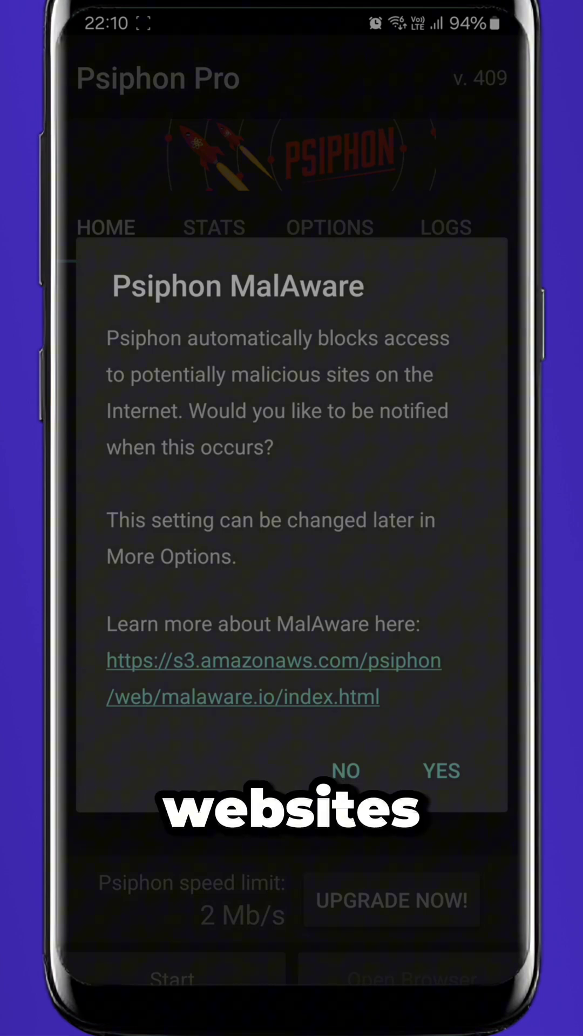
# Step: In Proxy settings, enable 'Connect through an HTTP Proxy' with 'Use the following settings'
pyautogui.click(345, 770)
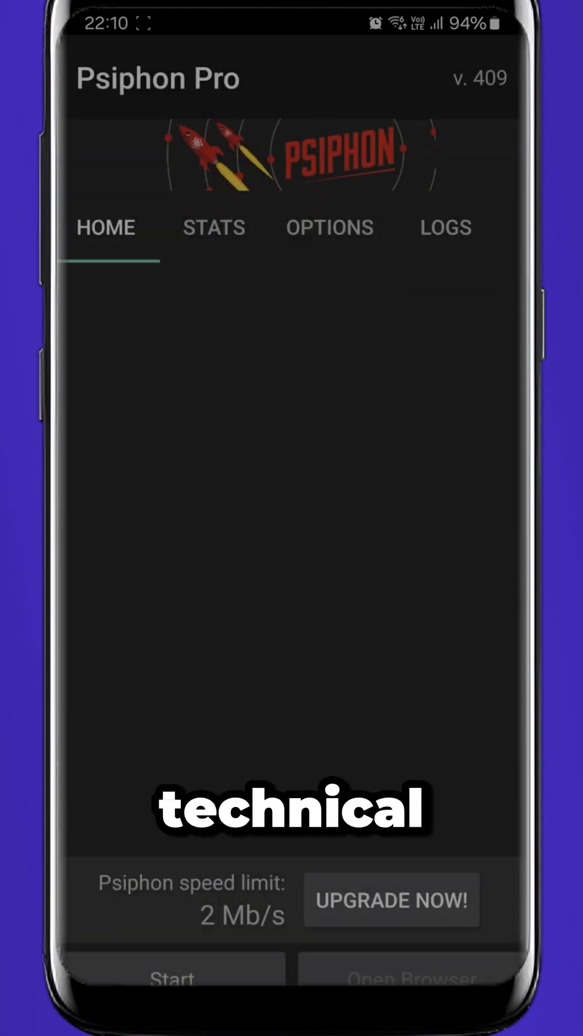
pyautogui.click(329, 228)
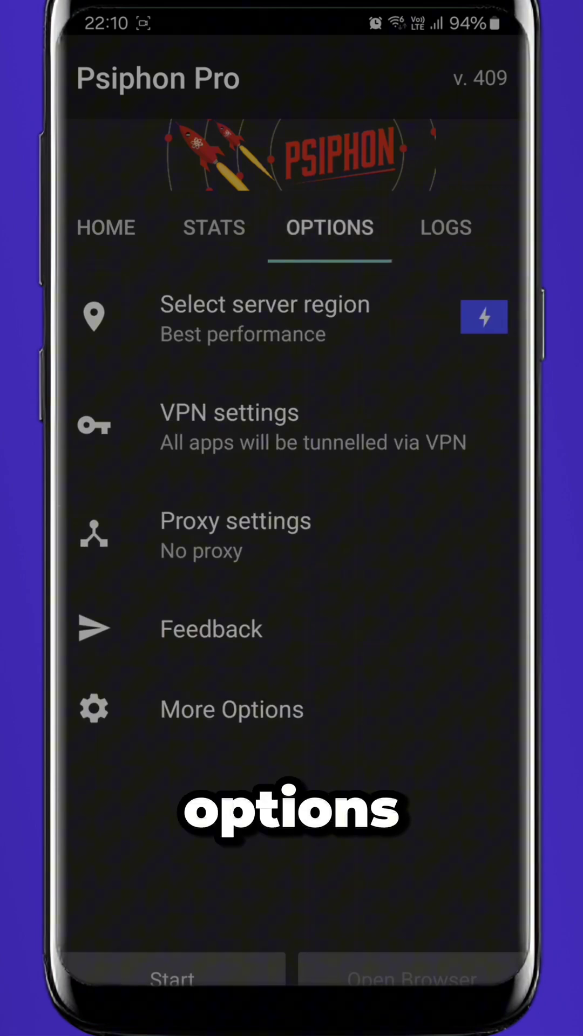
pyautogui.click(235, 534)
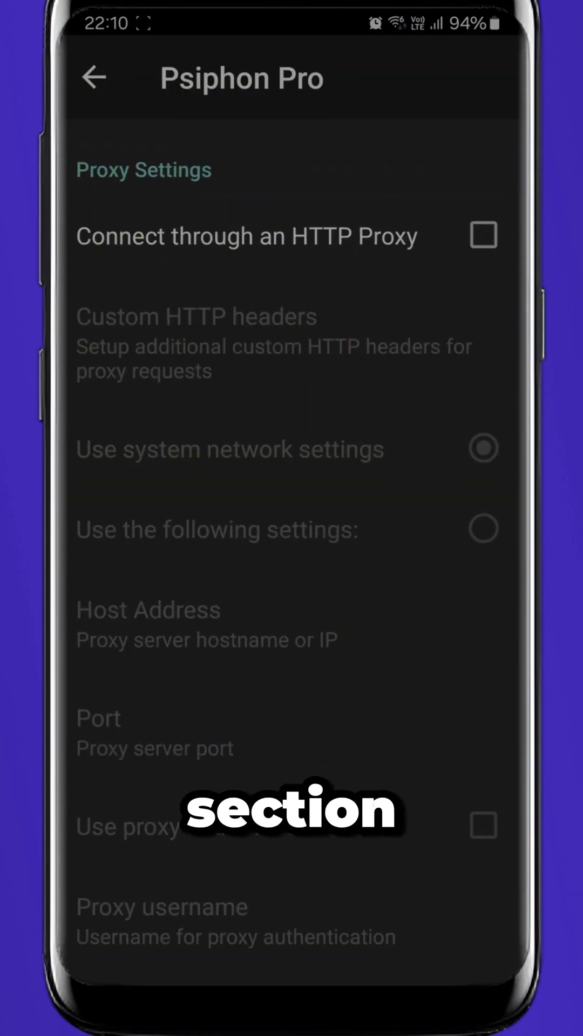
pyautogui.click(483, 235)
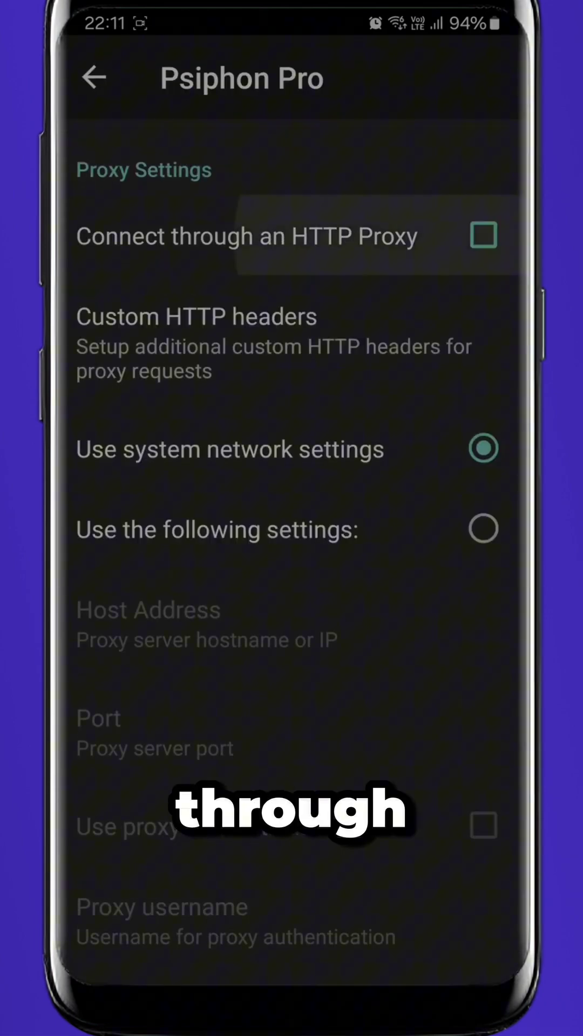
pyautogui.click(234, 529)
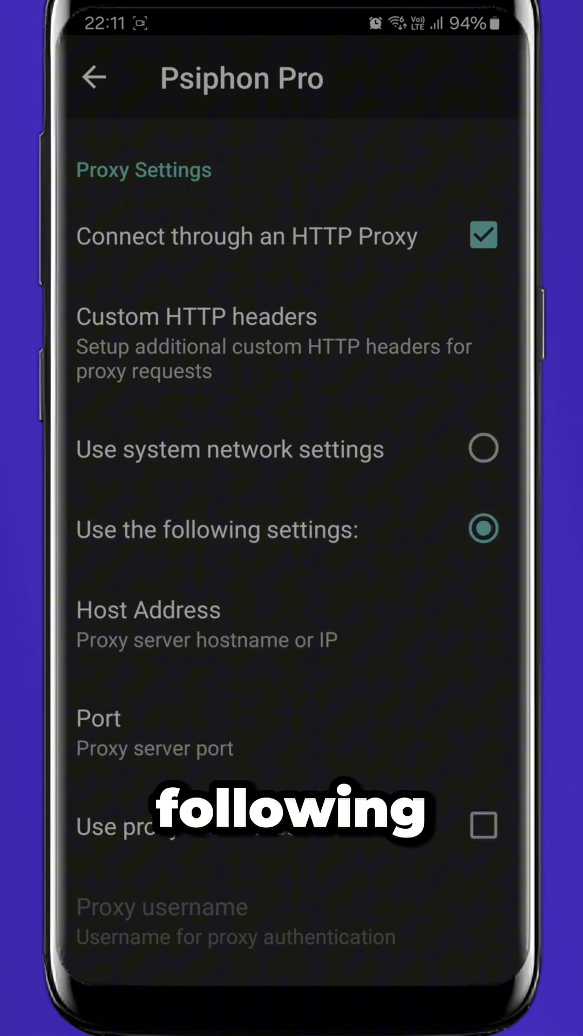
# Step: Set proxy host gw.dataimpulse.com, port 823, and turn on 'Use proxy authentication'
pyautogui.click(207, 624)
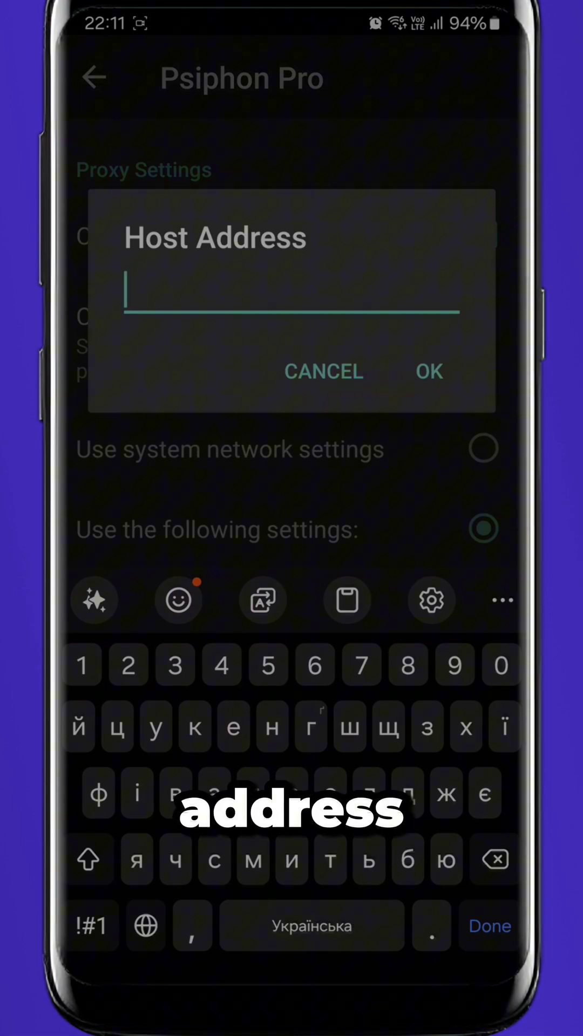
pyautogui.write('gw.dataimpulse.com')
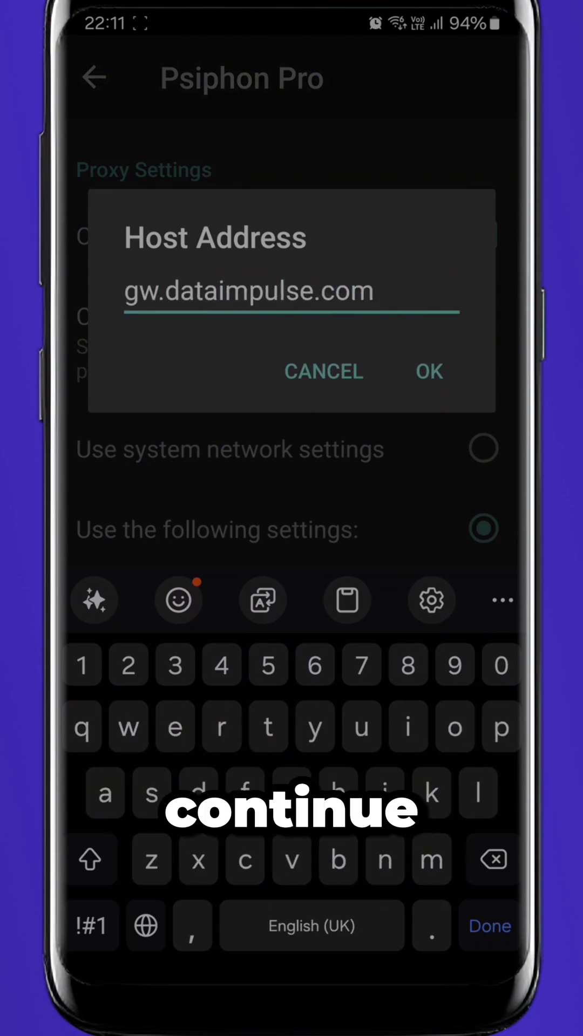
pyautogui.press('Return')
pyautogui.write('823')
pyautogui.press('Return')
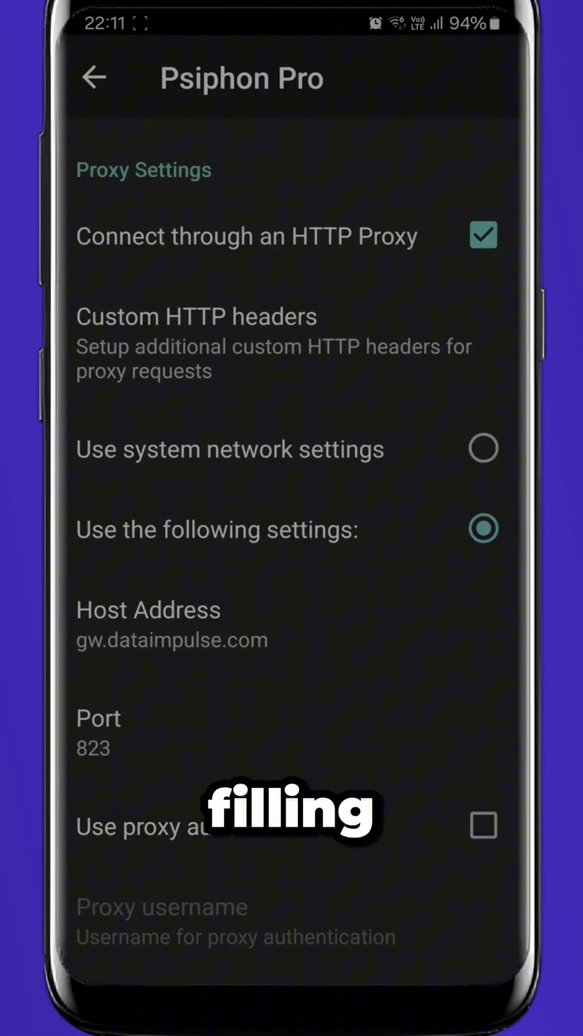
pyautogui.scroll(-3, 292, 518)
pyautogui.click(483, 651)
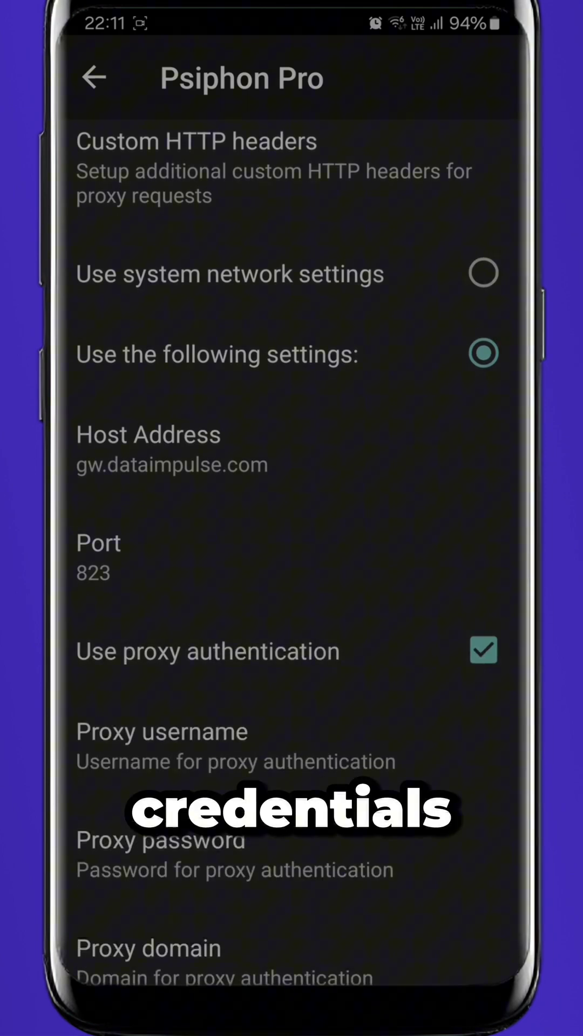
# Step: Paste the DataImpulse login and password into the proxy username and password fields
pyautogui.click(162, 745)
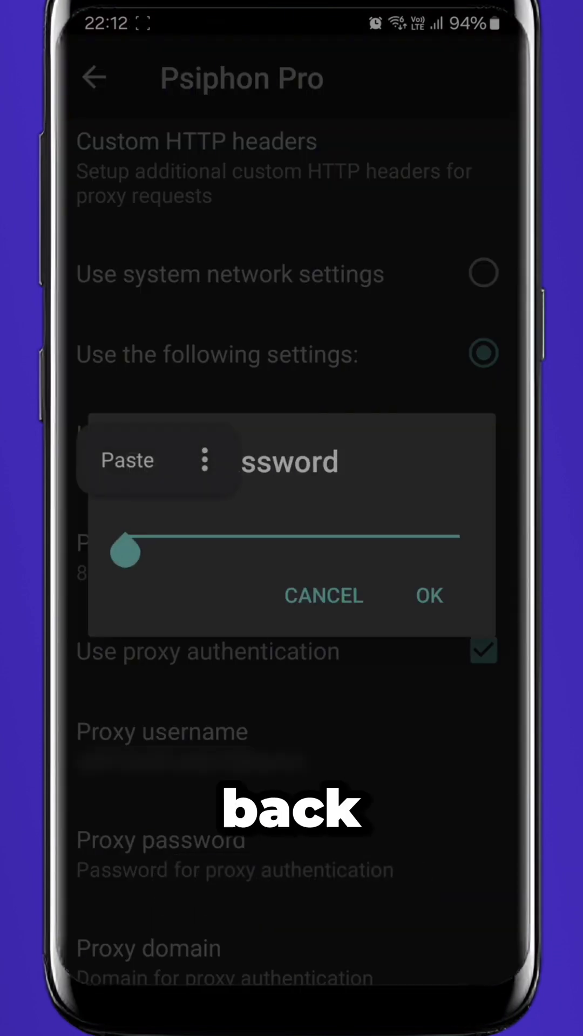
pyautogui.click(124, 460)
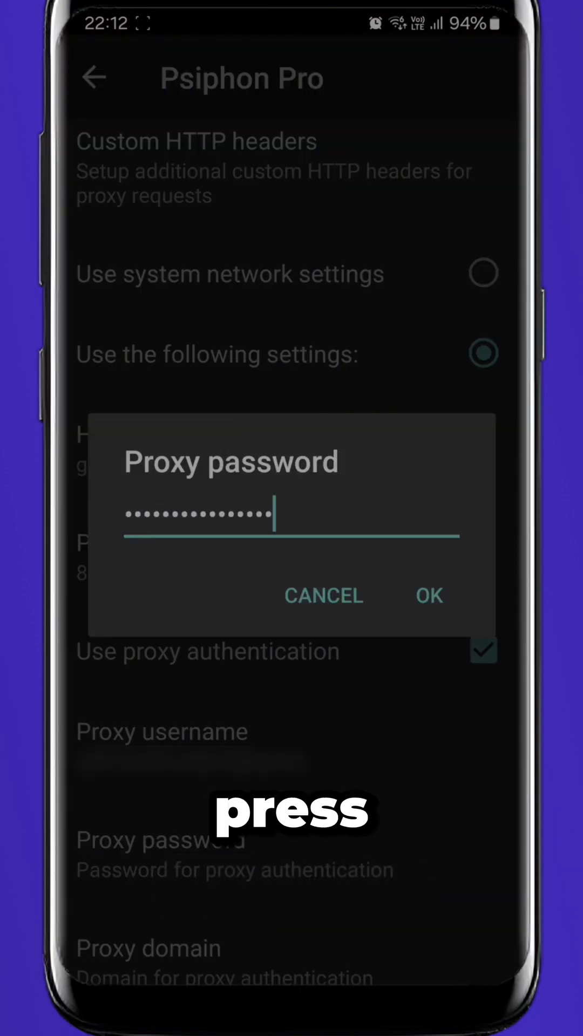
pyautogui.click(429, 595)
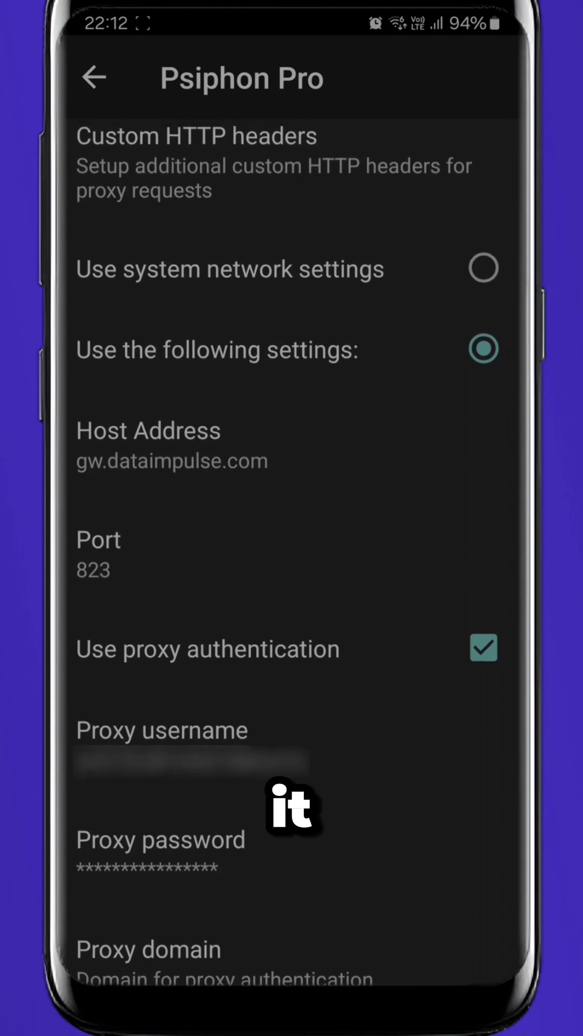
# Step: Back out to Options, start the tunnel, and approve the VPN connection request
pyautogui.press('Escape')
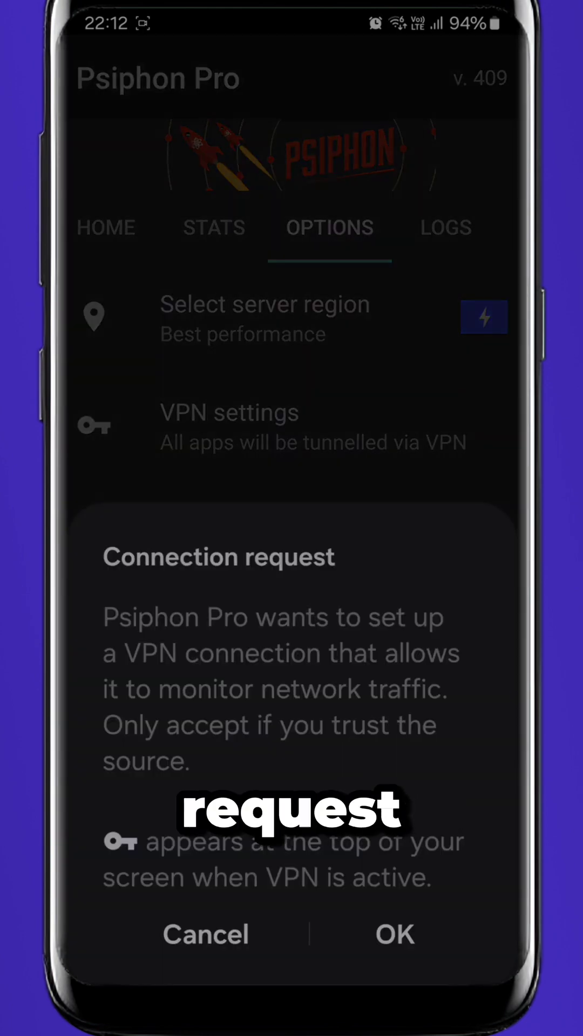
pyautogui.click(395, 934)
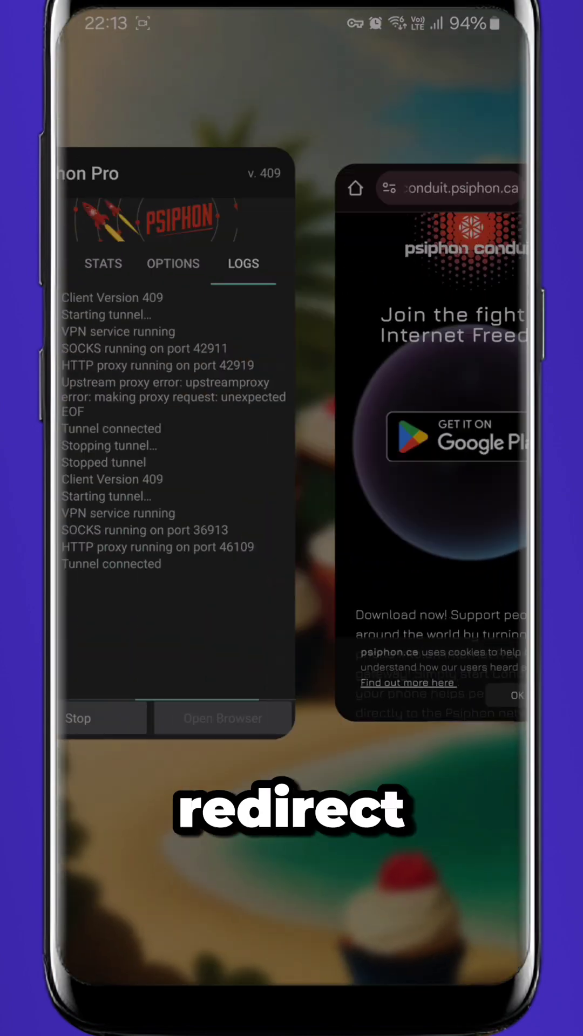
# Step: Switch from the browser back to Psiphon Pro via recent apps
pyautogui.click(211, 405)
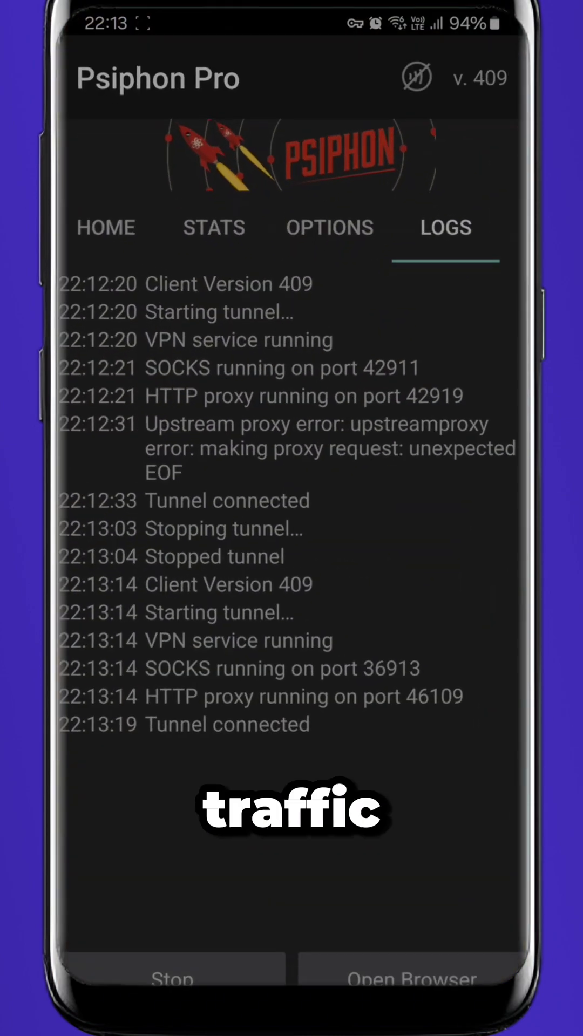